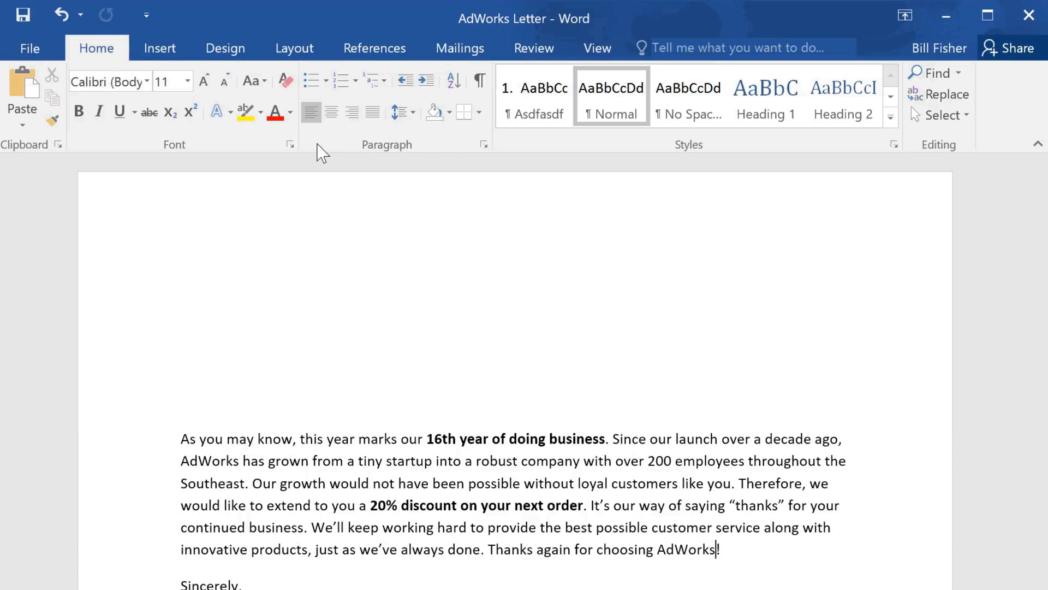
# Step: Start the step-by-step mail merge wizard for letters, use the current document, and advance to recipient selection
pyautogui.click(465, 57)
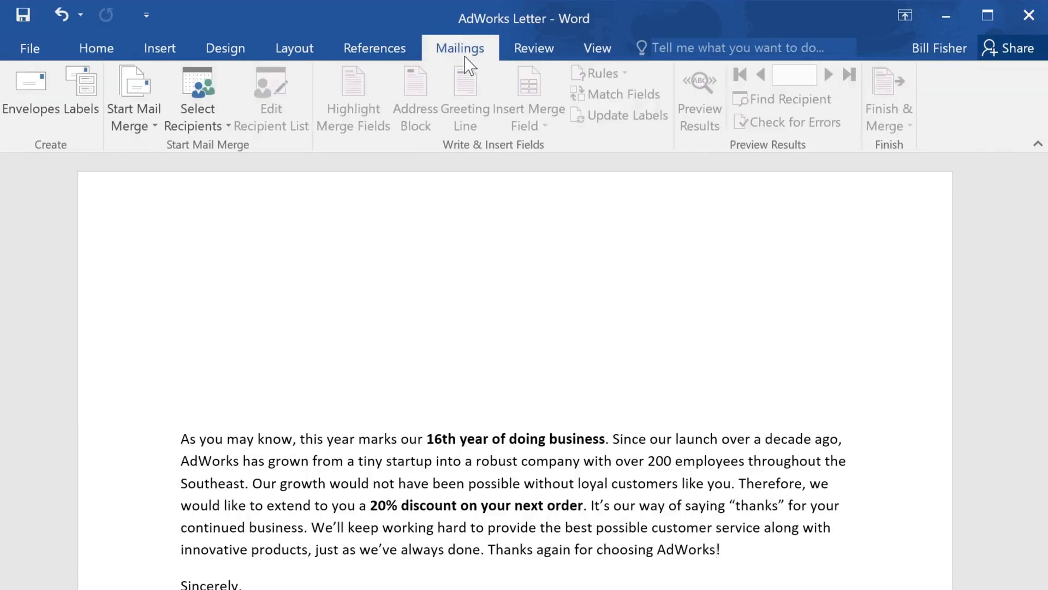
pyautogui.click(159, 87)
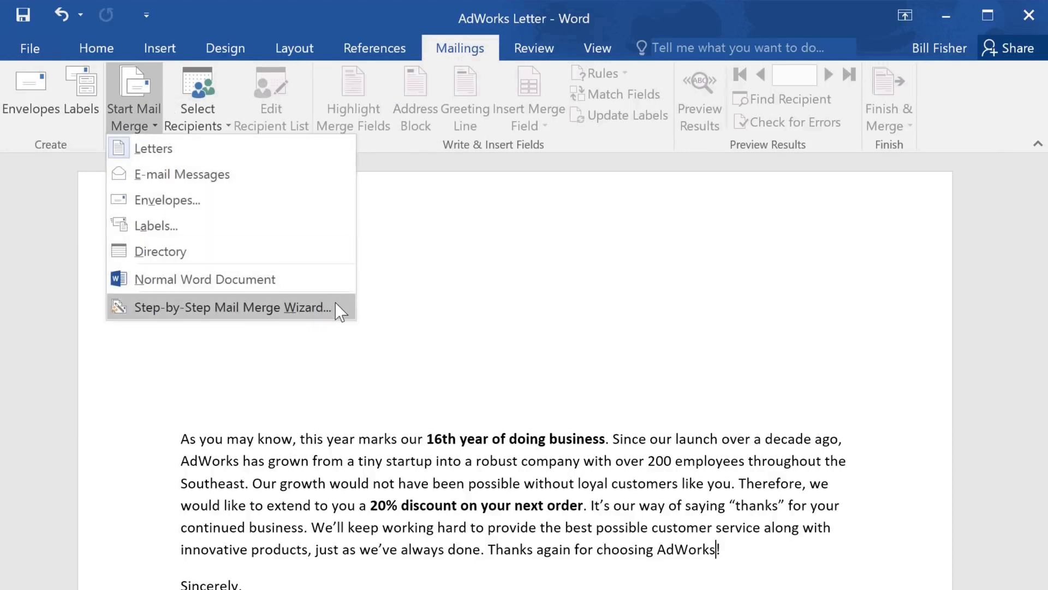
pyautogui.click(305, 308)
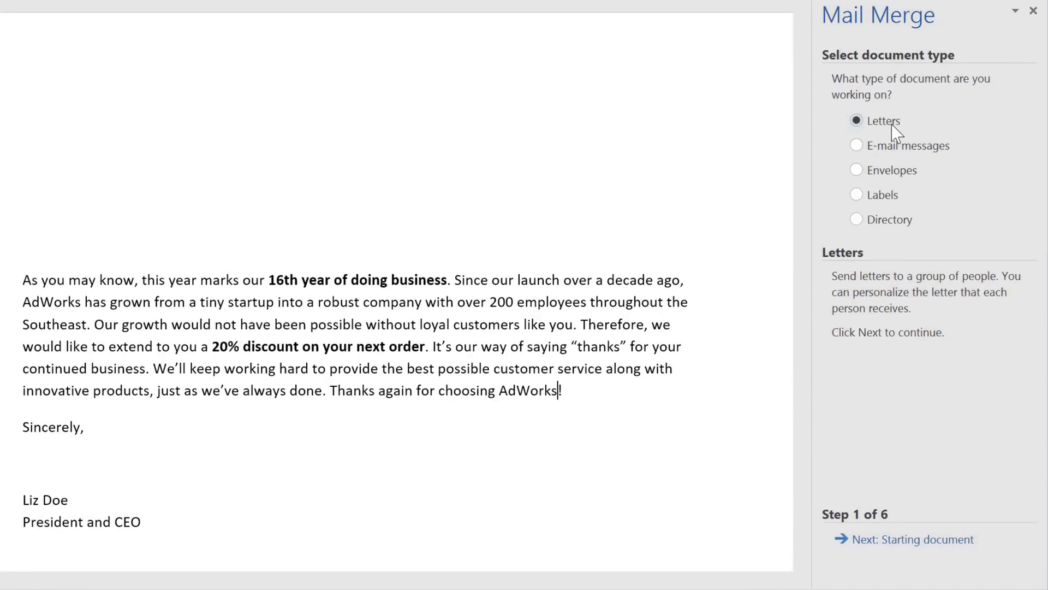
pyautogui.click(916, 540)
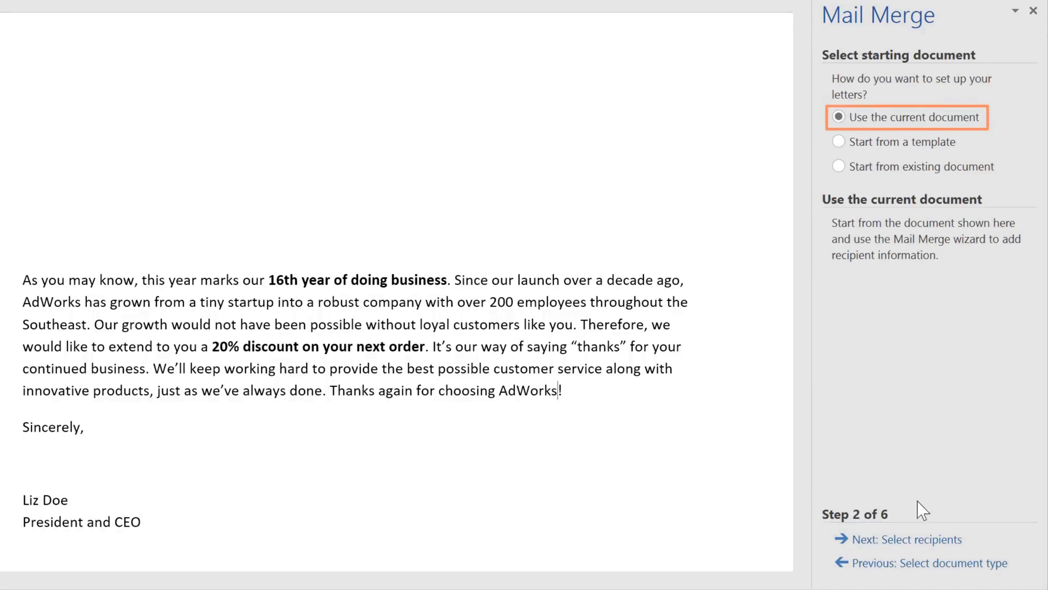
pyautogui.click(917, 541)
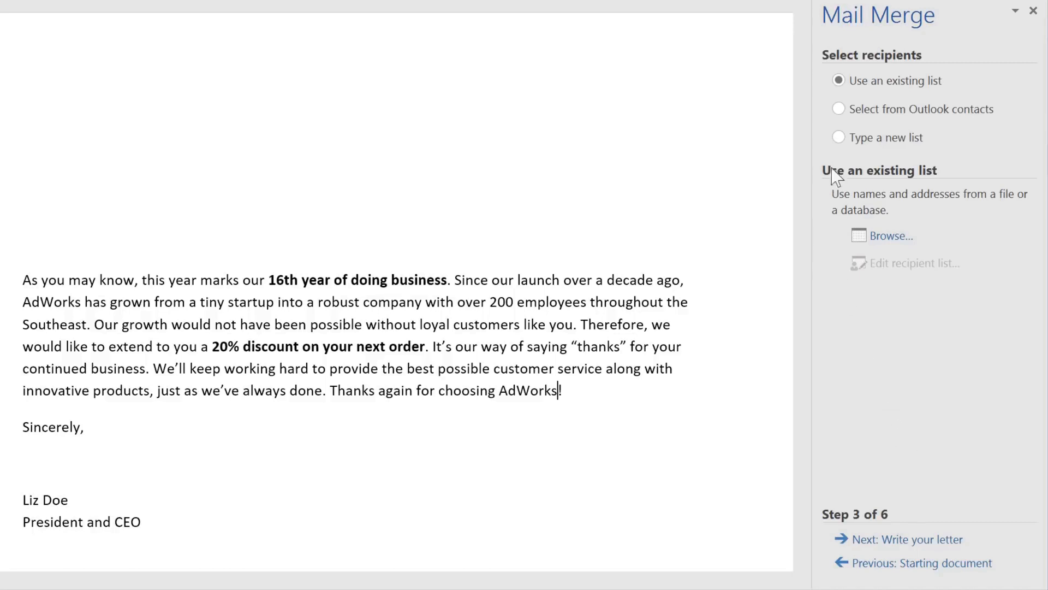
pyautogui.click(837, 137)
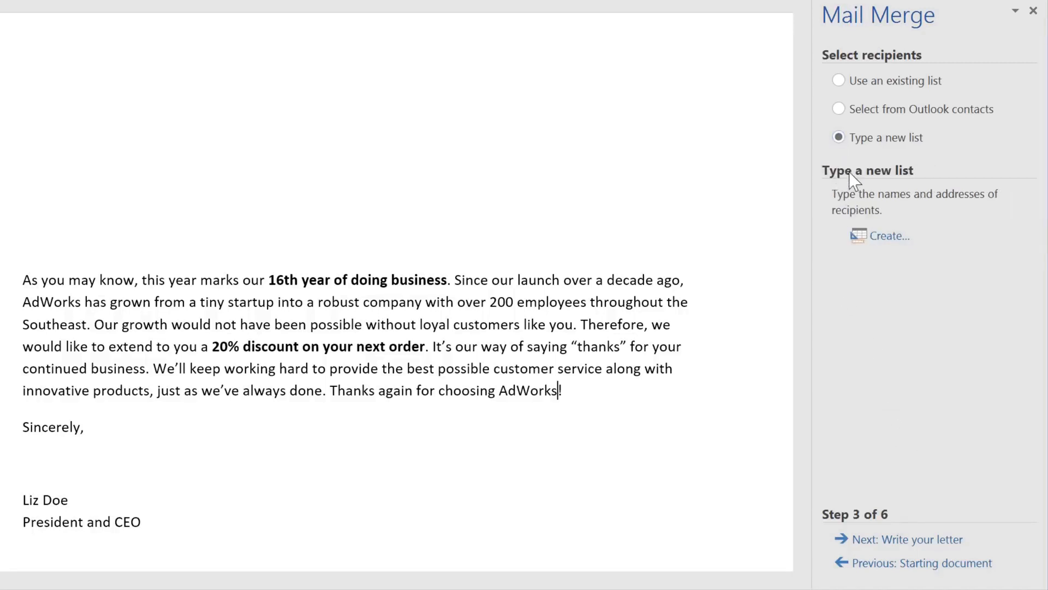
pyautogui.click(881, 239)
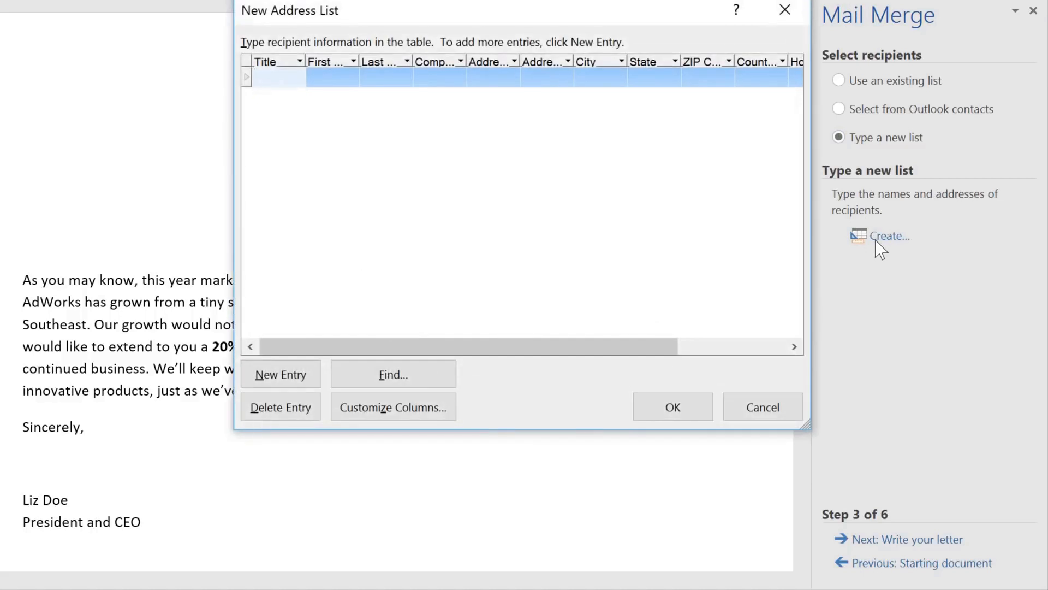
pyautogui.click(344, 80)
pyautogui.press('Tab')
pyautogui.press('Tab')
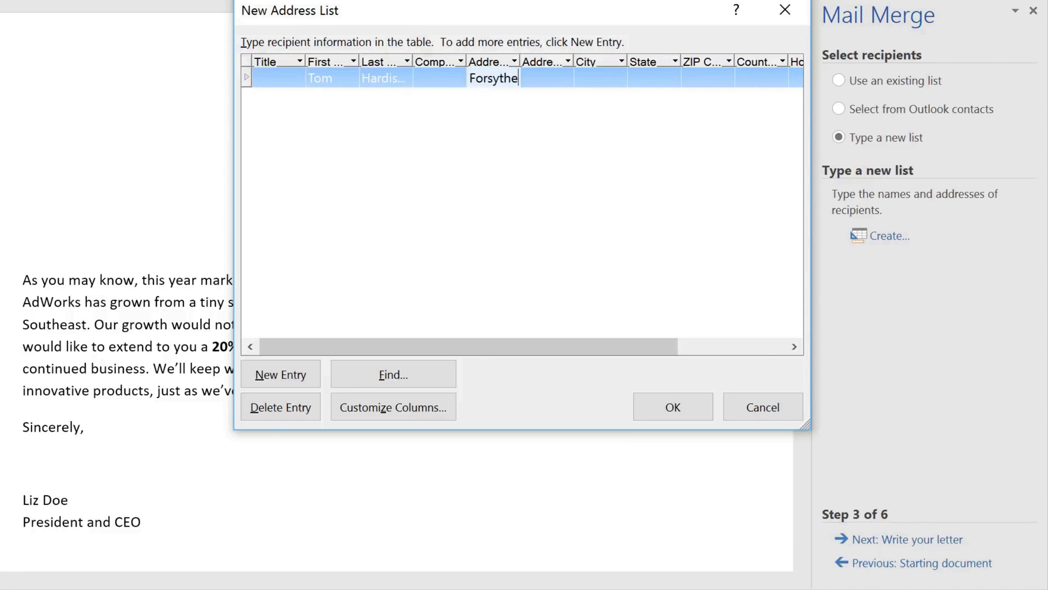
pyautogui.click(761, 412)
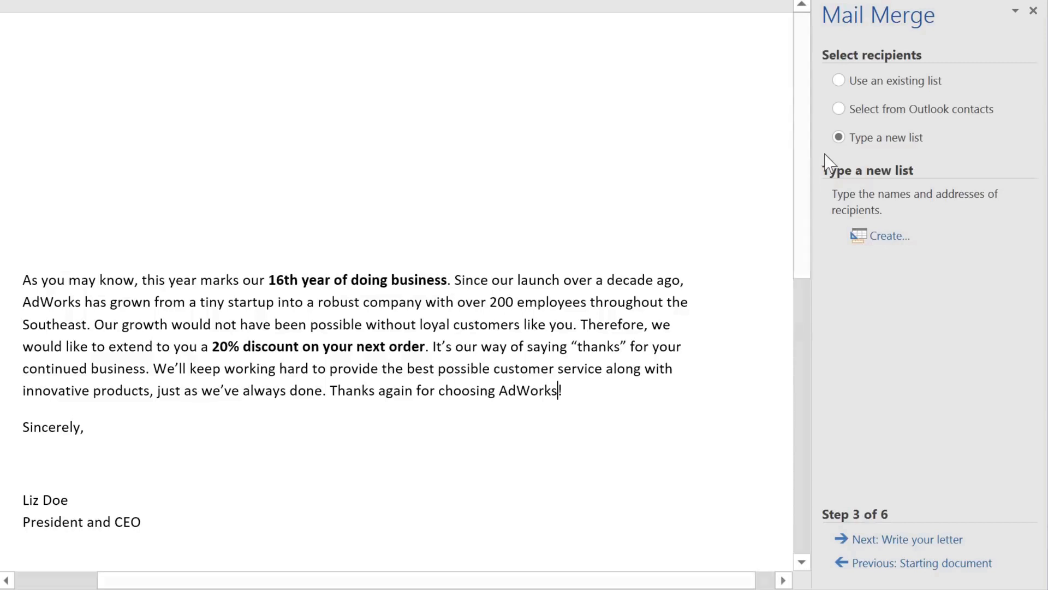
# Step: Use the existing list AdWorks_Recipients as the recipient source, taking table Sheet1$ with its first row as column headers
pyautogui.click(839, 81)
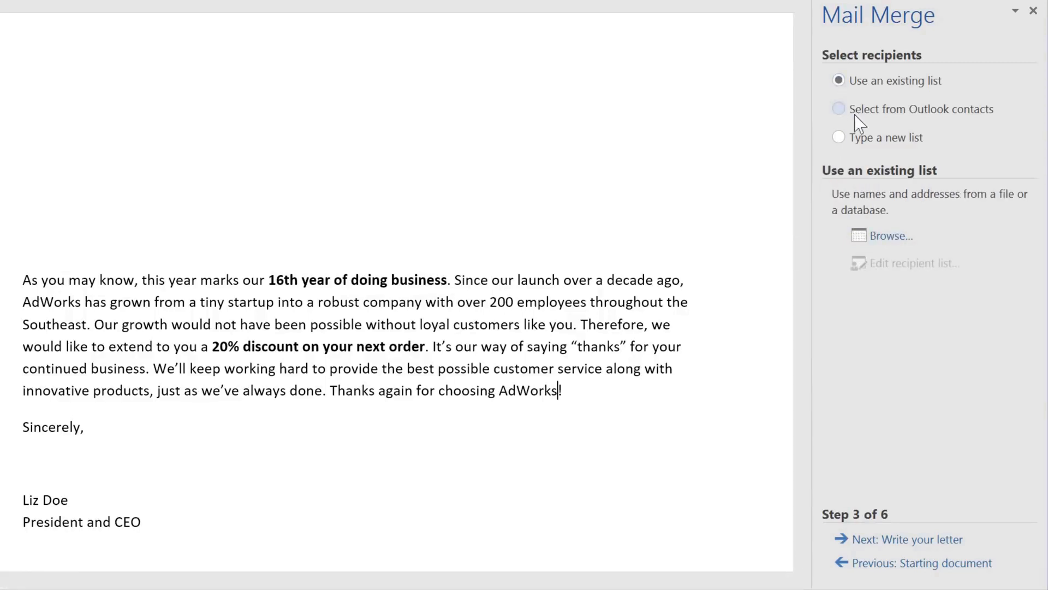
pyautogui.click(890, 236)
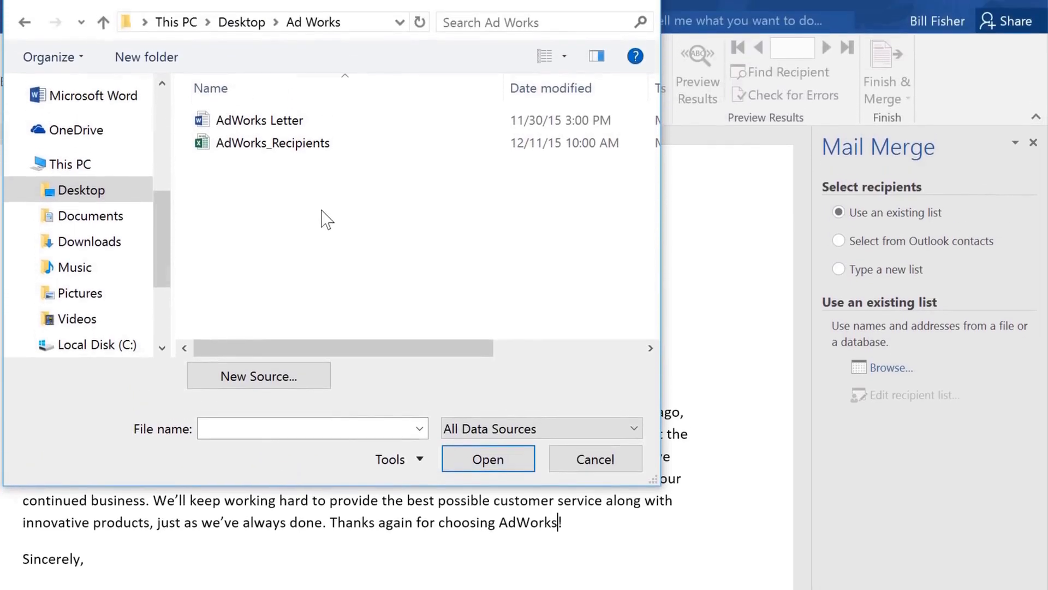
pyautogui.click(323, 145)
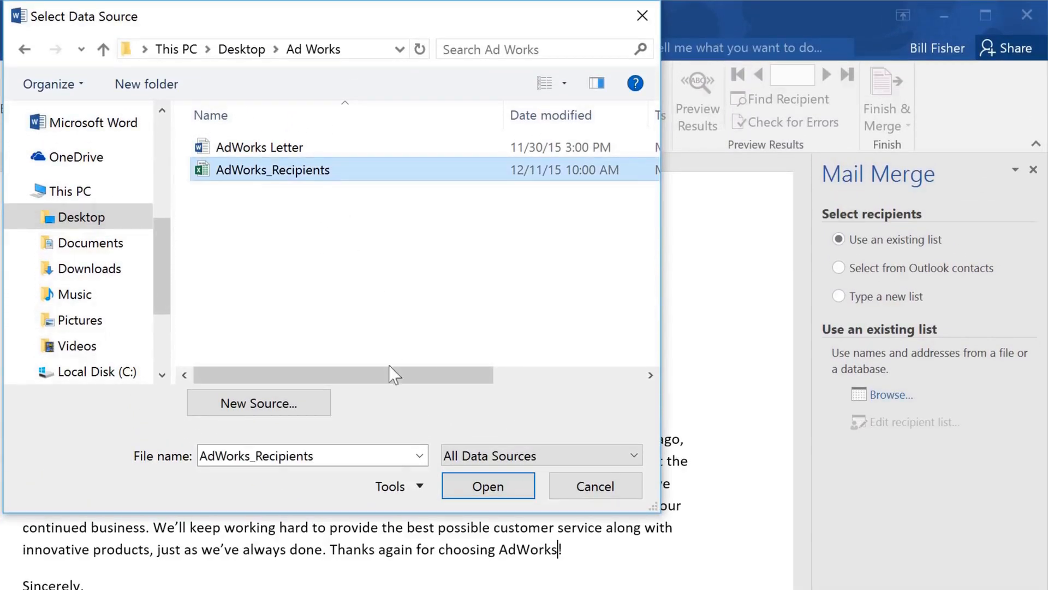
pyautogui.click(450, 487)
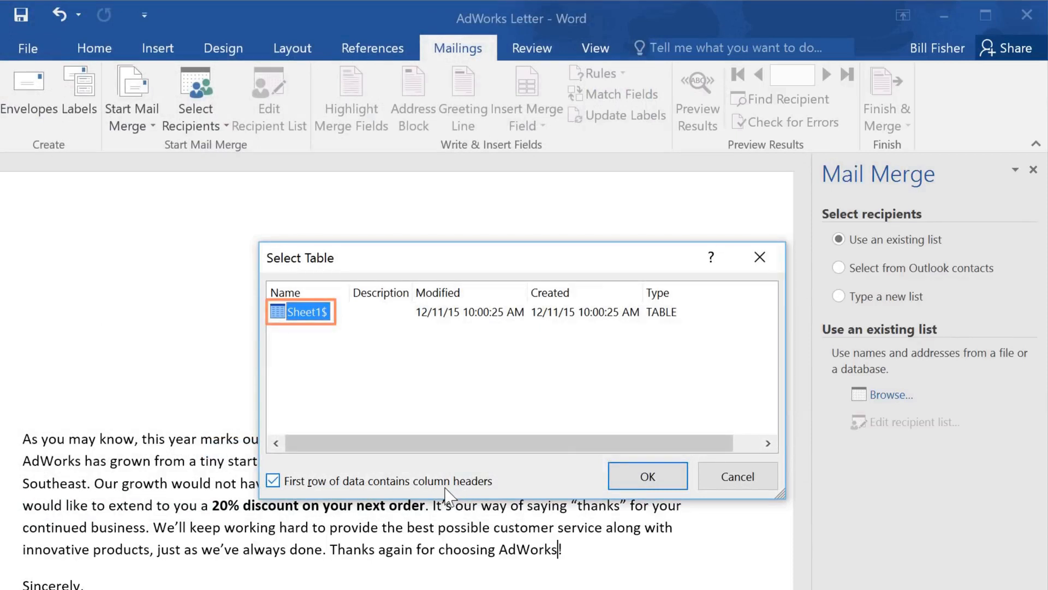
pyautogui.click(647, 476)
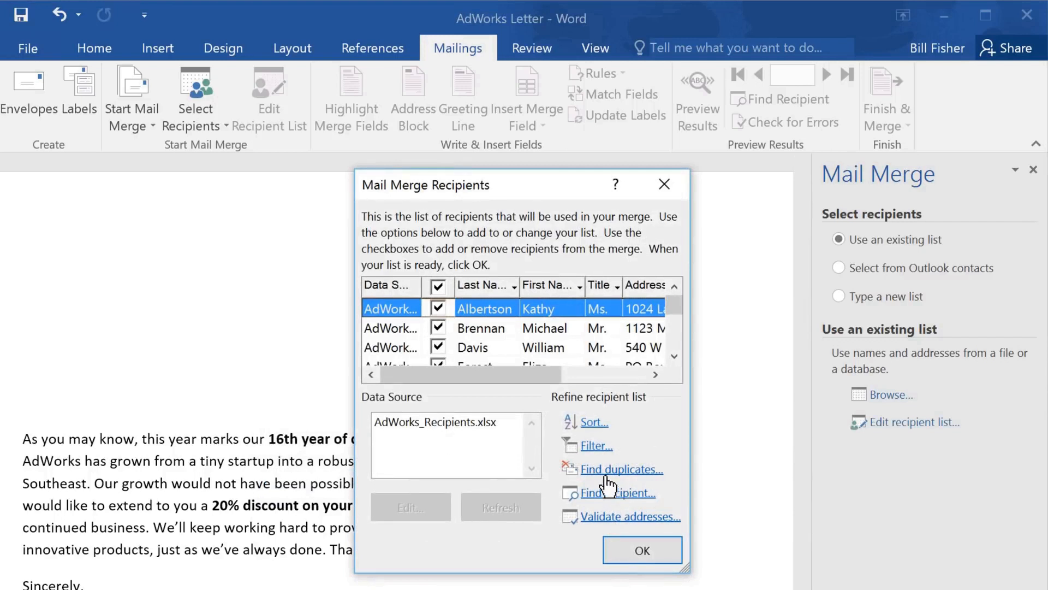
# Step: Accept the recipient list with every recipient included and advance to writing the letter
pyautogui.click(439, 309)
pyautogui.click(440, 309)
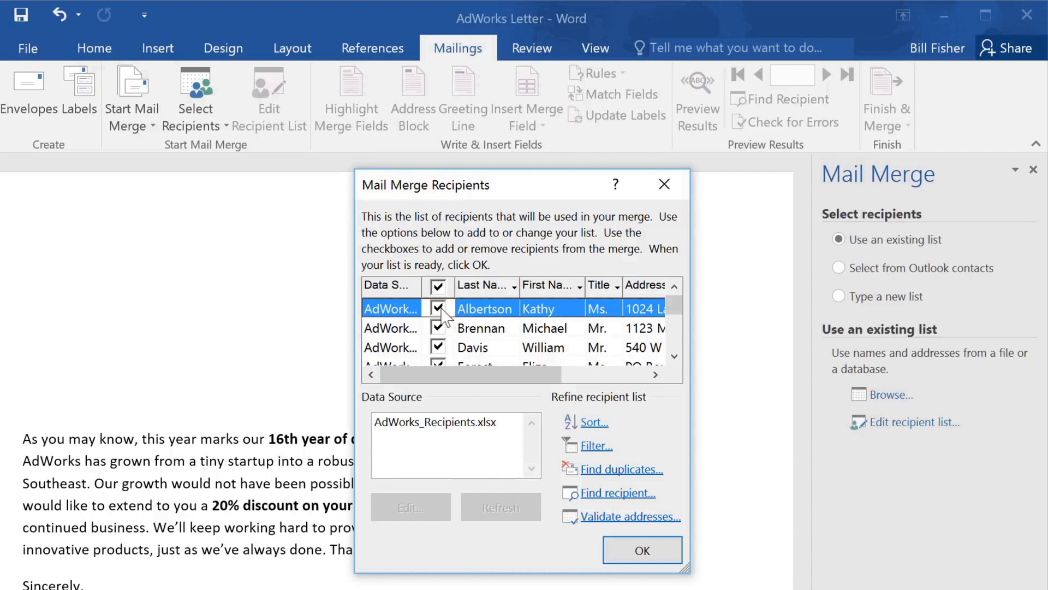
pyautogui.click(610, 546)
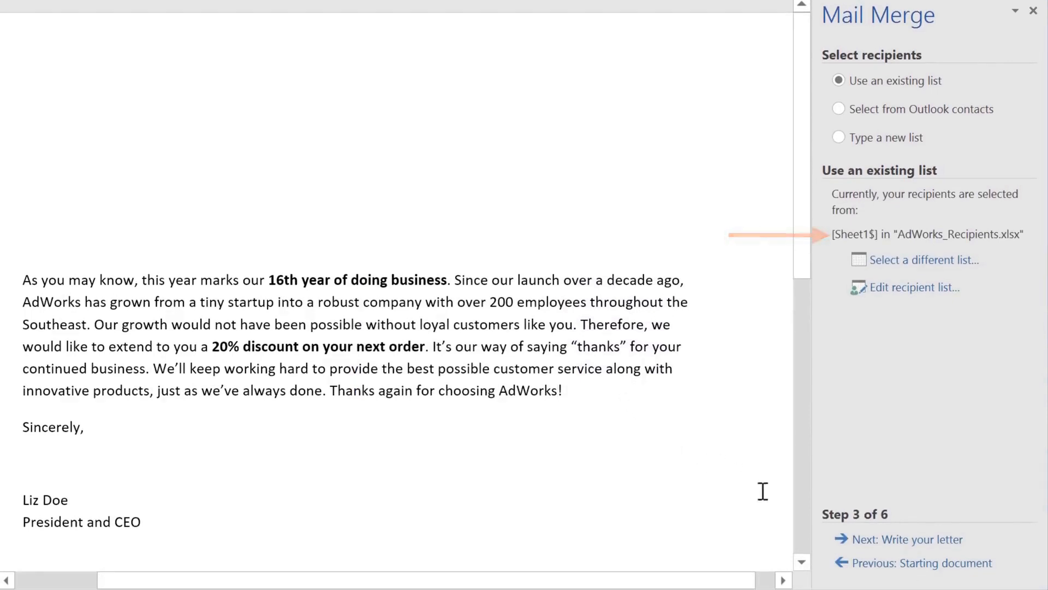
pyautogui.click(865, 543)
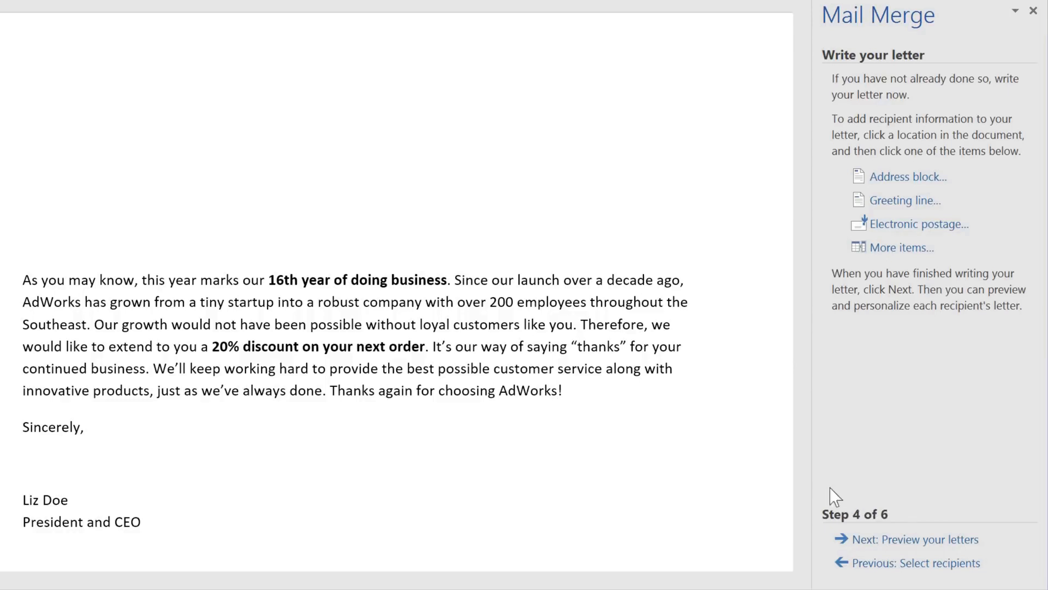
# Step: Insert an address block in the blank area above the letter body, using the title, first name, last name and suffix format
pyautogui.click(27, 109)
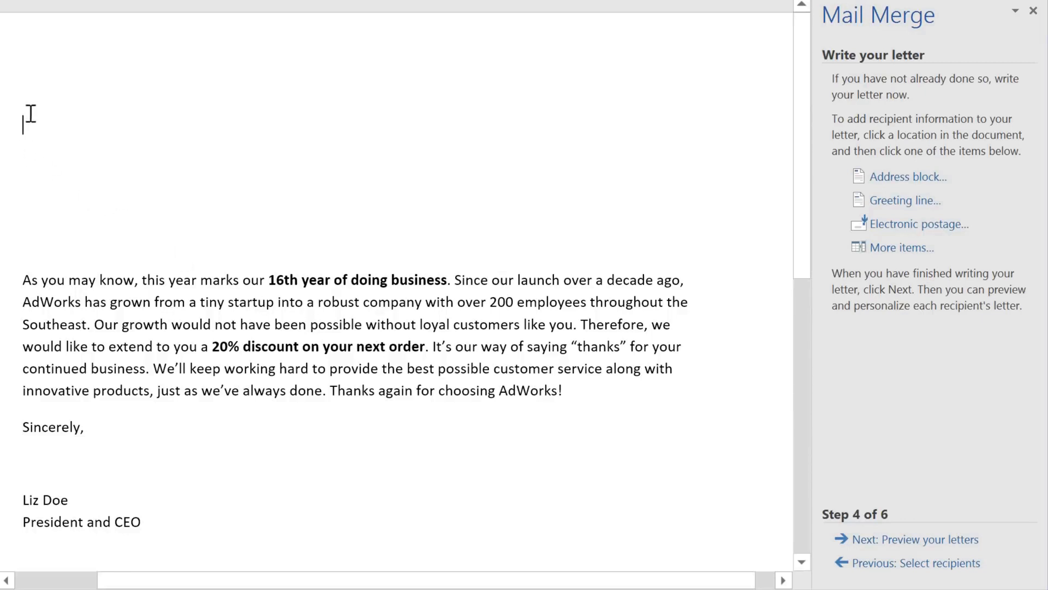
pyautogui.click(908, 180)
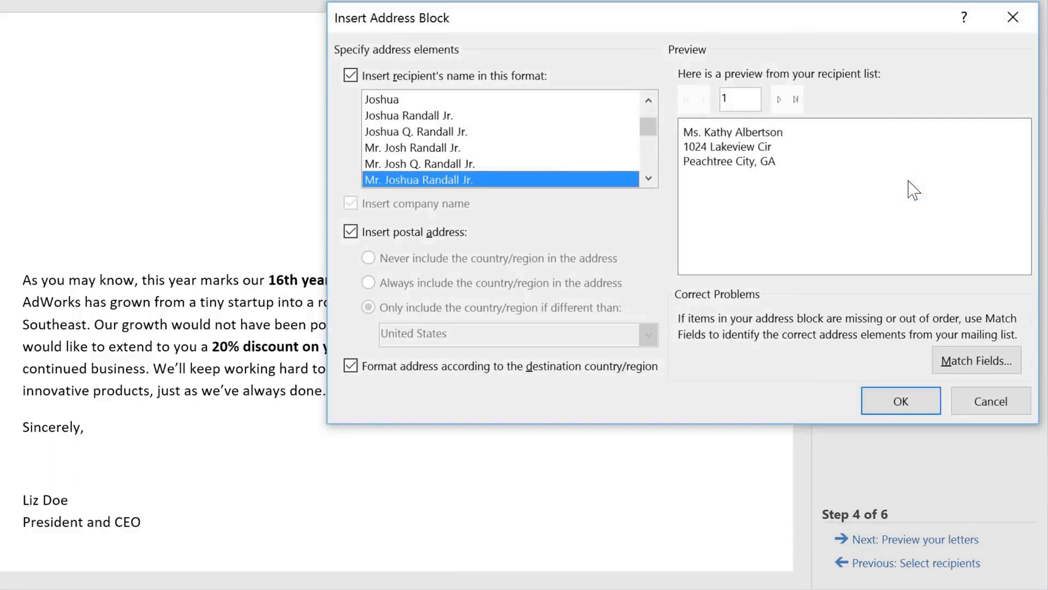
pyautogui.click(649, 178)
pyautogui.click(649, 178)
pyautogui.click(649, 178)
pyautogui.click(544, 152)
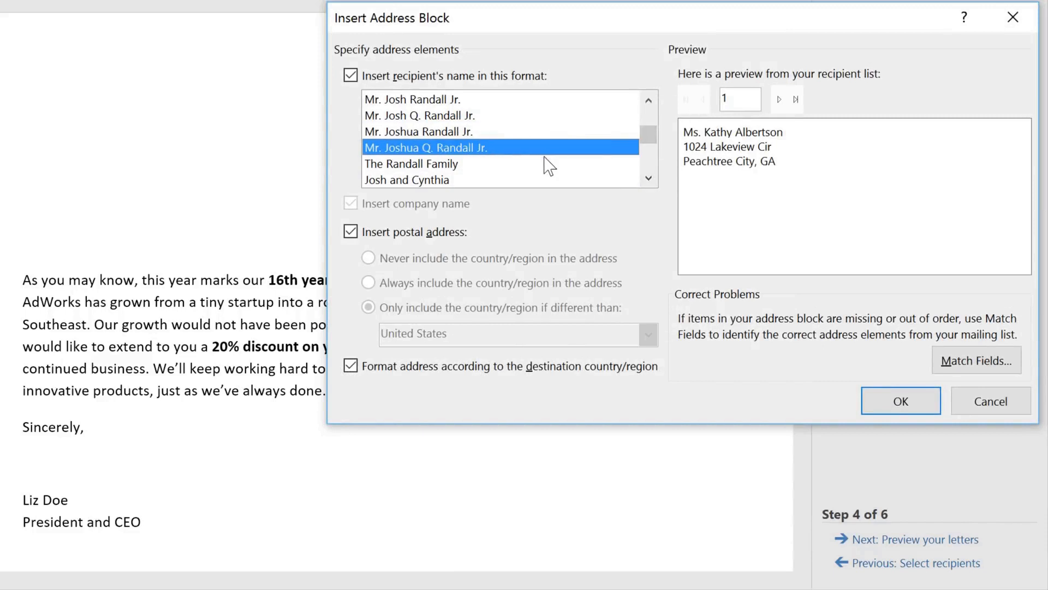
pyautogui.click(545, 160)
pyautogui.click(548, 181)
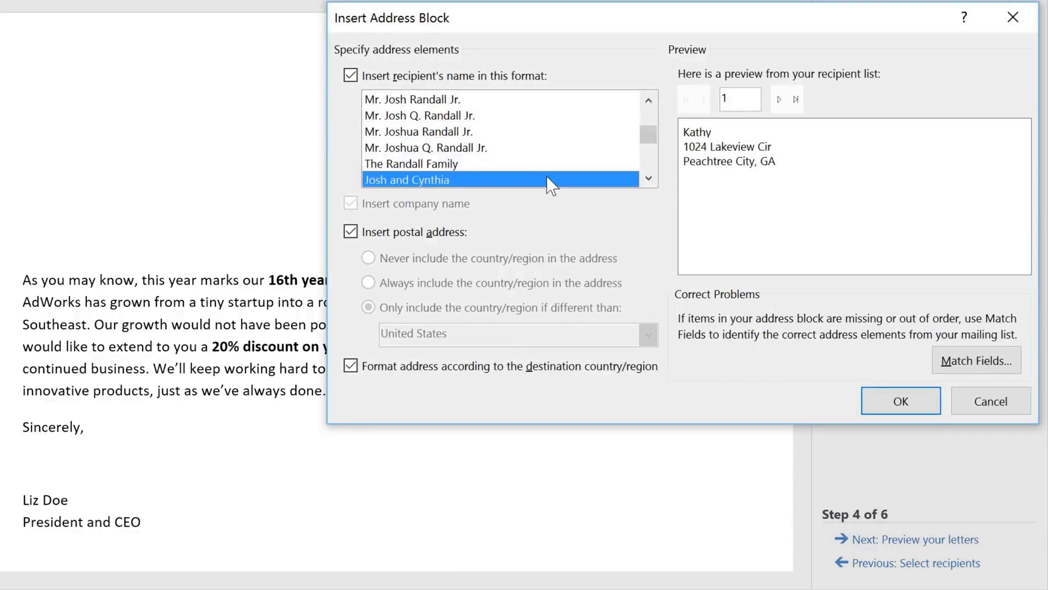
pyautogui.click(526, 134)
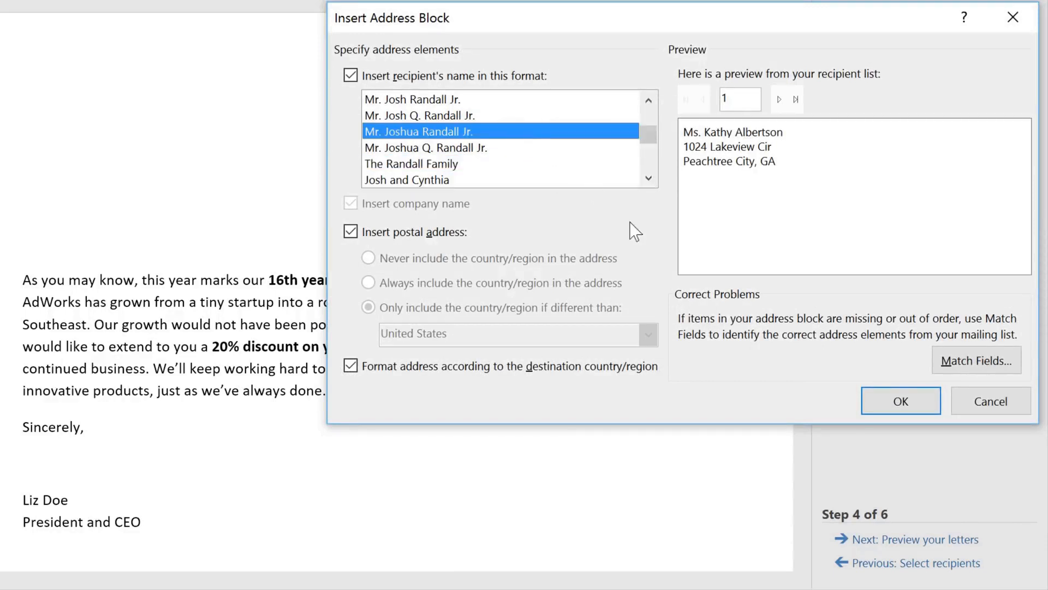
pyautogui.click(886, 409)
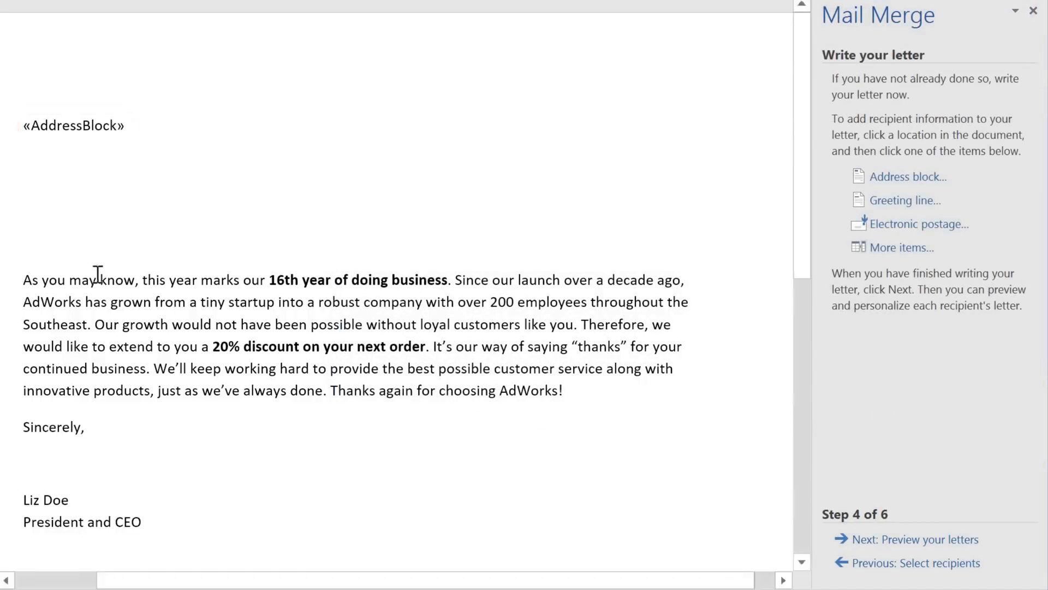
# Step: Insert a greeting line directly above the letter body with "Dear", title and last name, ending in a colon
pyautogui.click(39, 243)
pyautogui.click(885, 200)
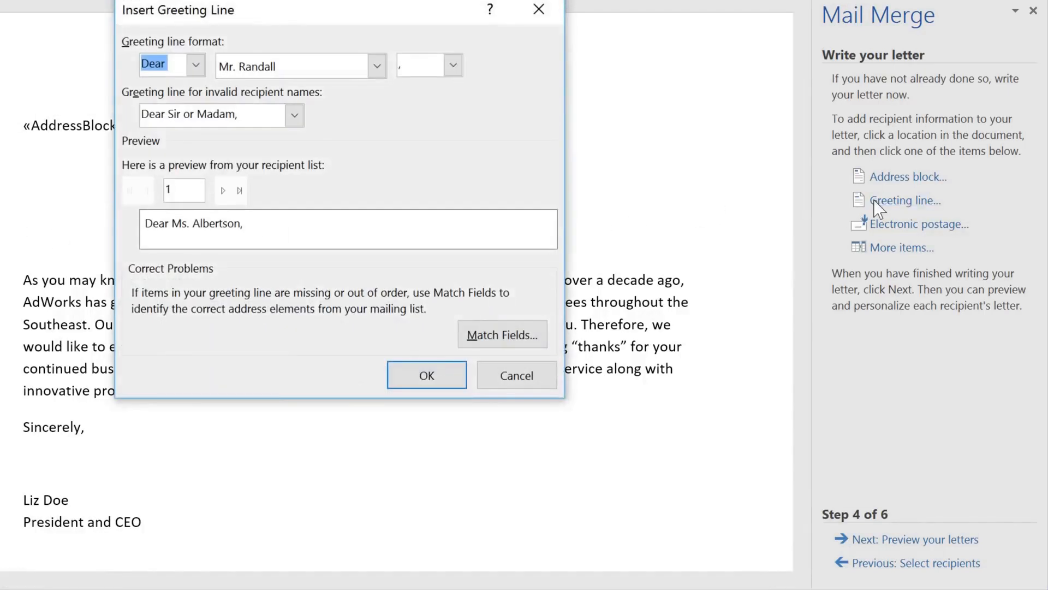
pyautogui.click(196, 66)
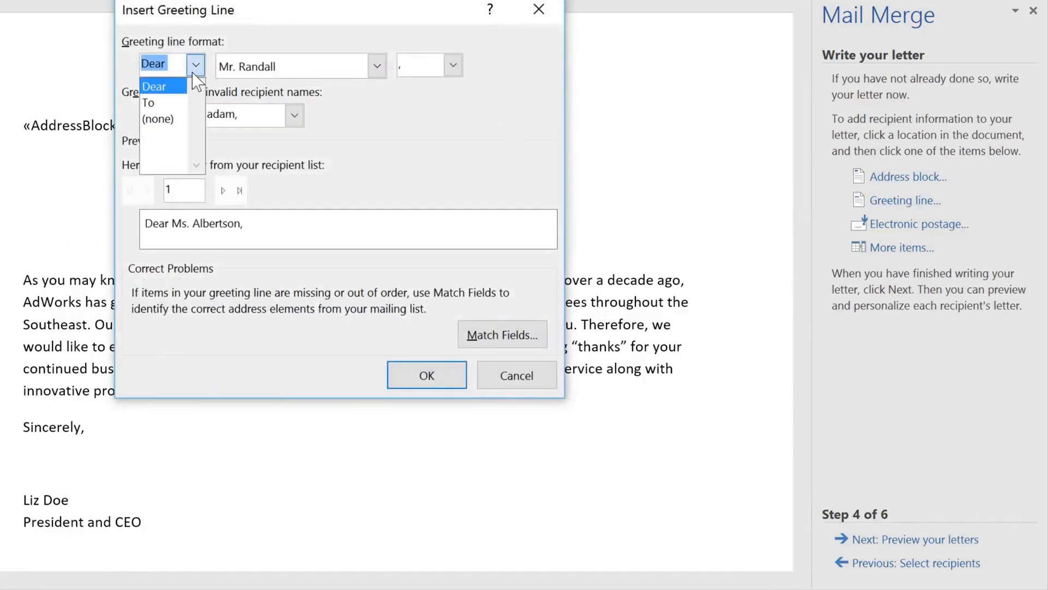
pyautogui.click(193, 74)
pyautogui.click(453, 65)
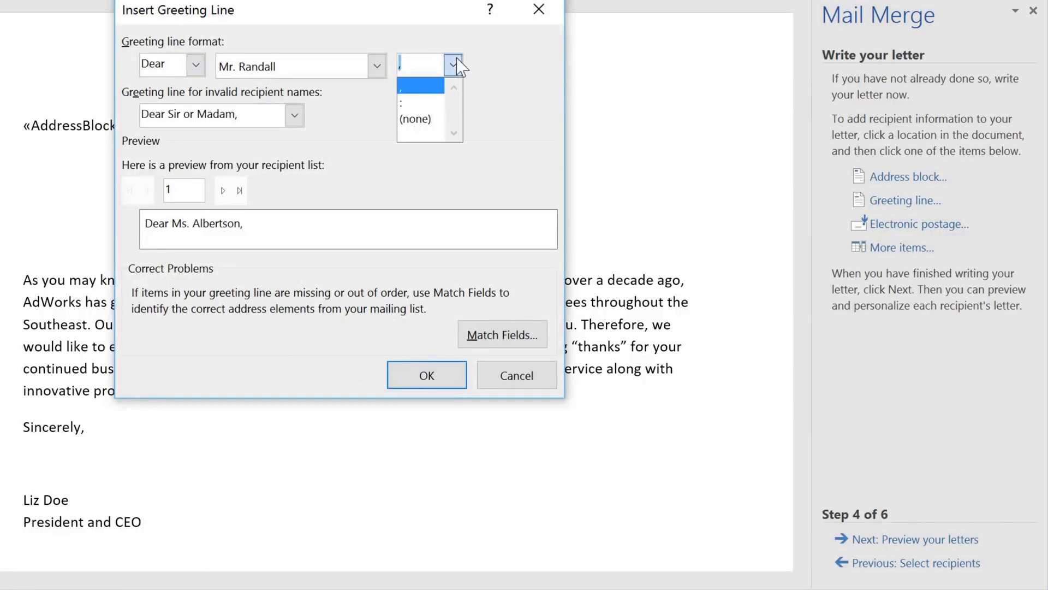
pyautogui.click(432, 103)
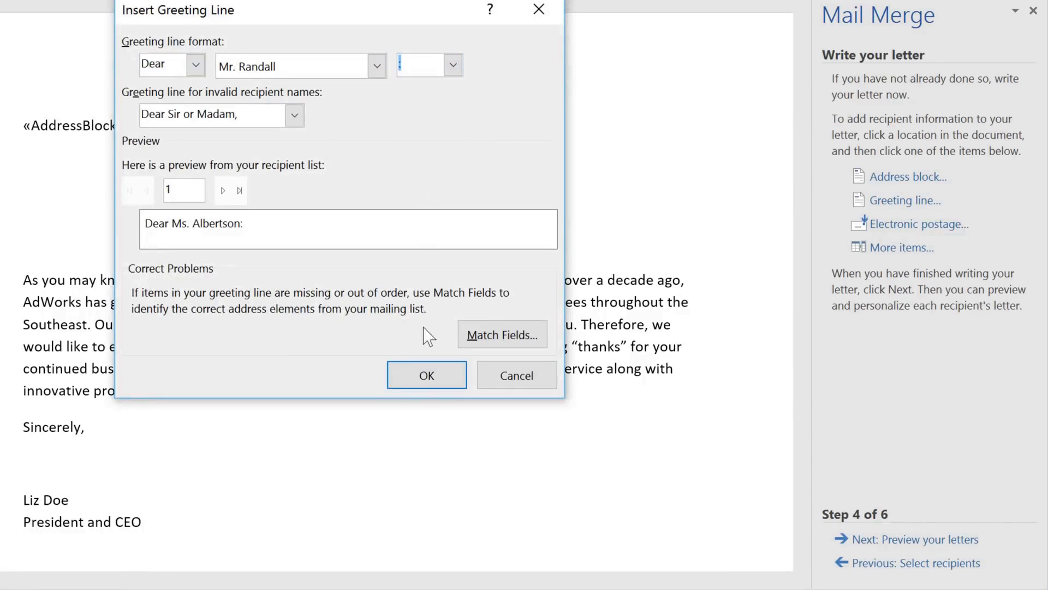
pyautogui.click(445, 382)
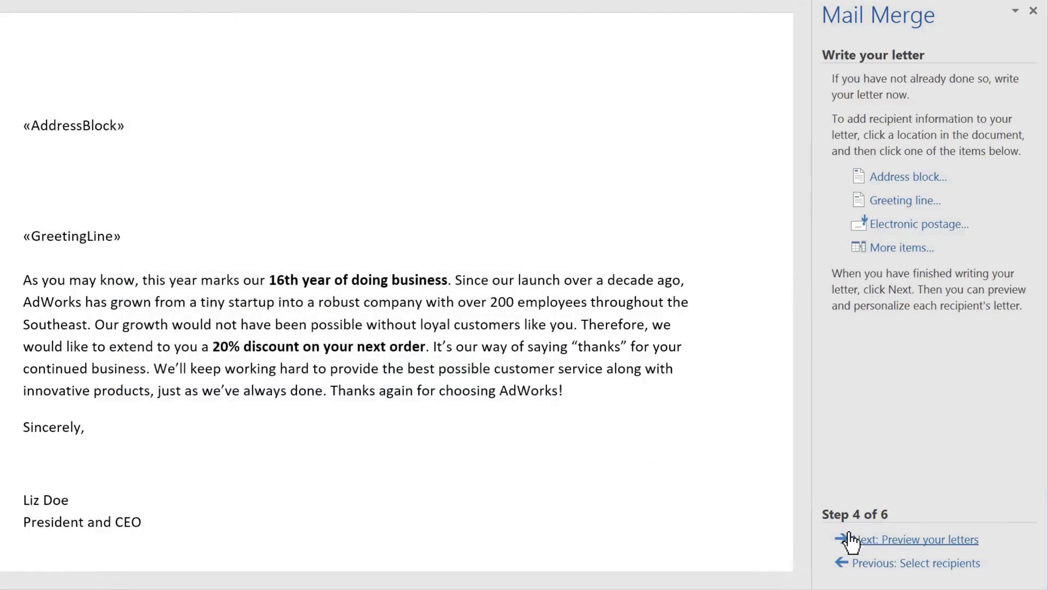
# Step: Preview the merged letters, paging from the first recipient to the fourth
pyautogui.click(876, 541)
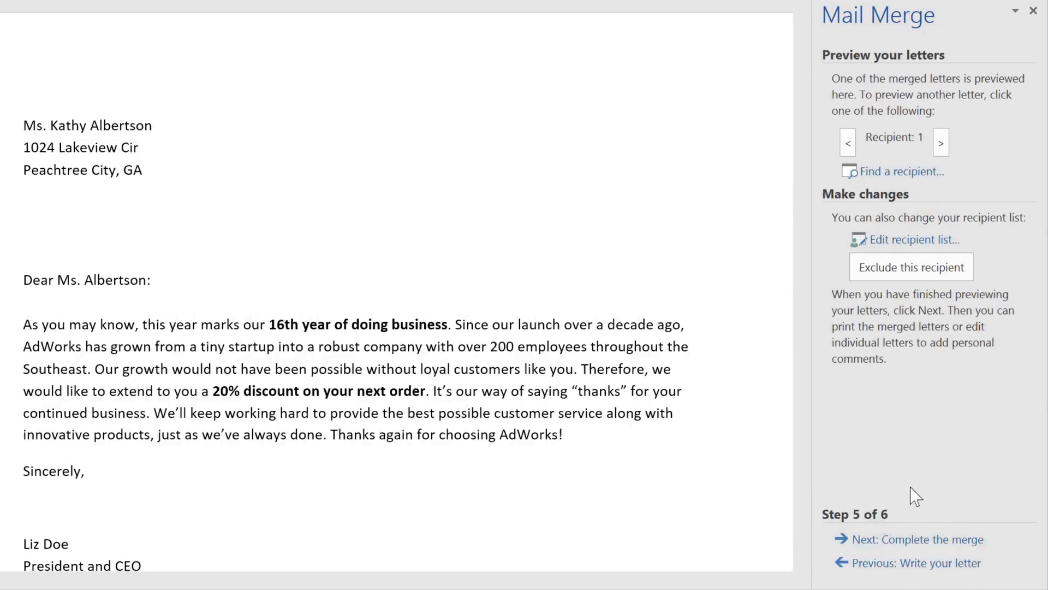
pyautogui.click(941, 143)
pyautogui.click(943, 143)
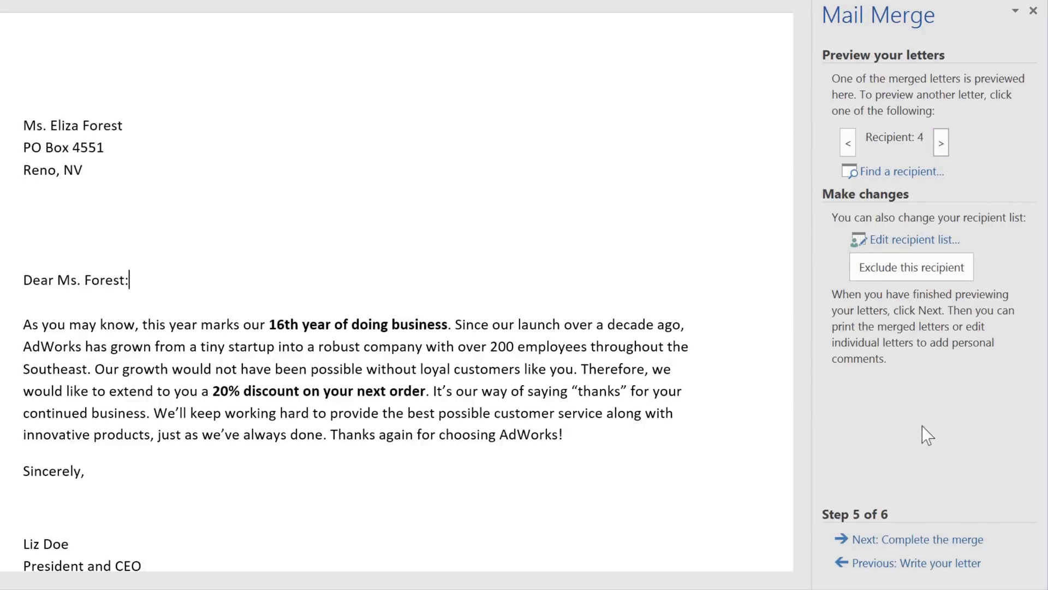
# Step: Complete the merge and print one copy of all records on the Lexmark MX310dn
pyautogui.click(880, 539)
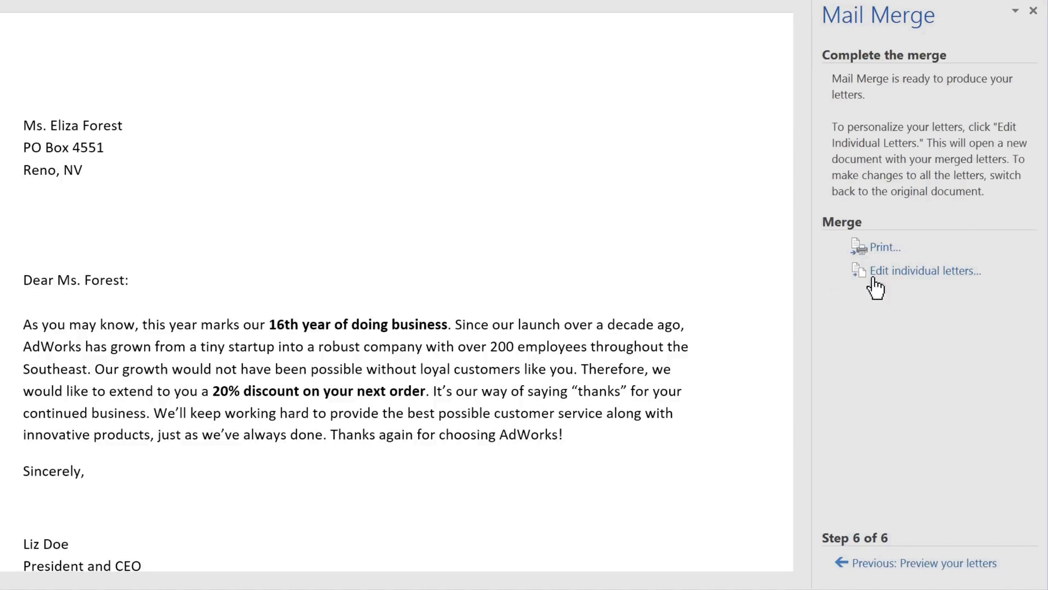
pyautogui.click(880, 249)
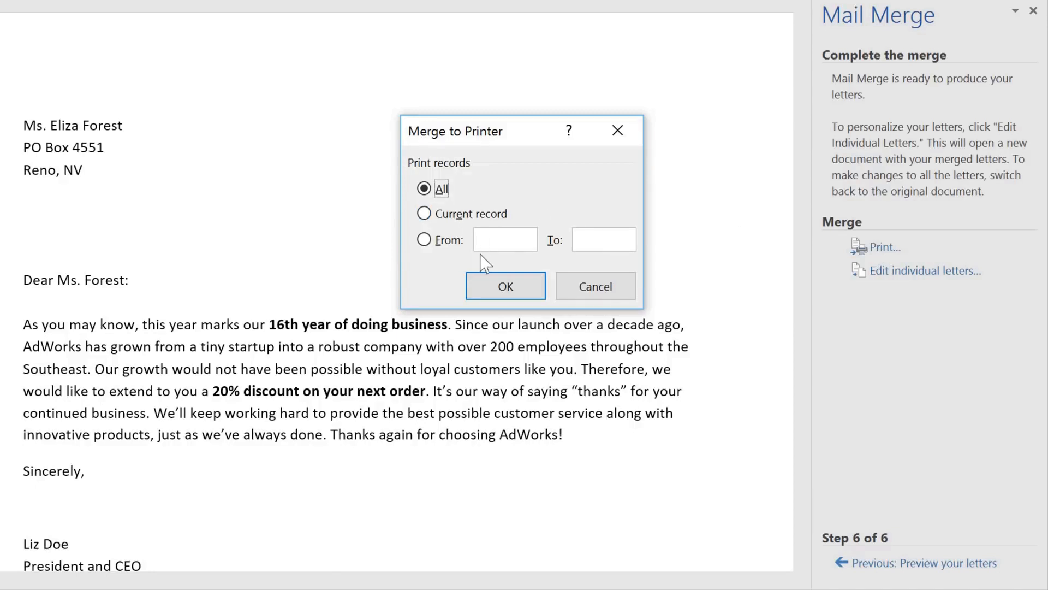
pyautogui.click(483, 280)
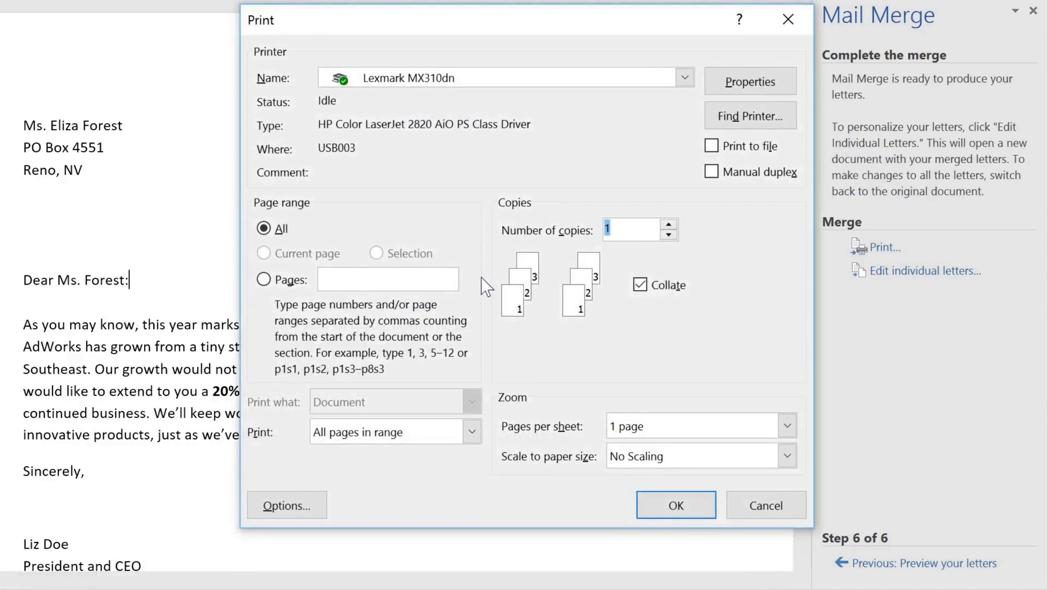
pyautogui.click(659, 513)
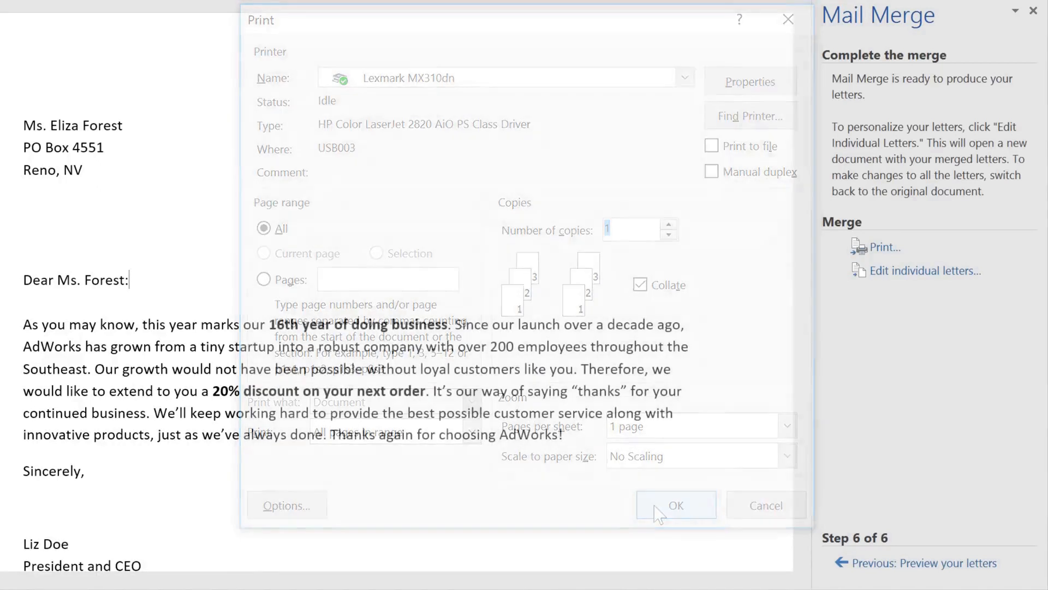